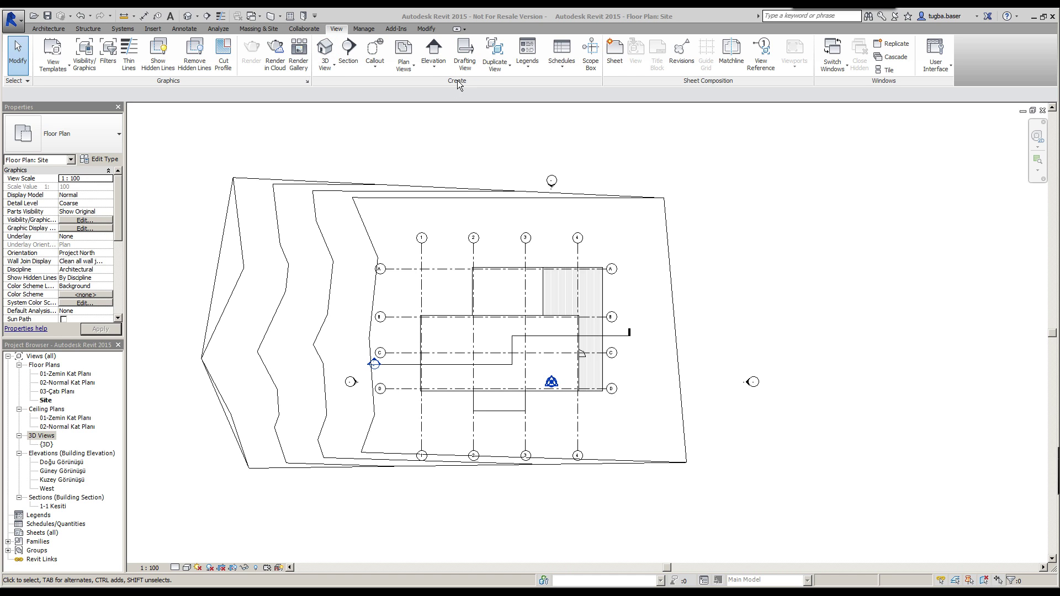
Start a perspective camera at 175.00 offset from 01-Zemin Kat Planı, placing its eye at the site's upper right
click(328, 69)
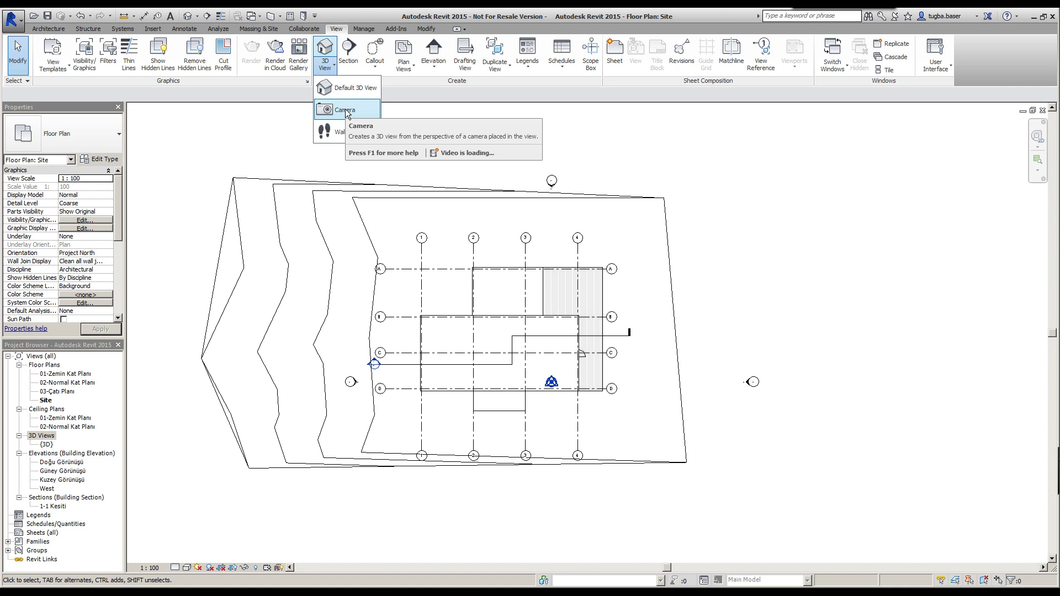
mouse_move(345, 110)
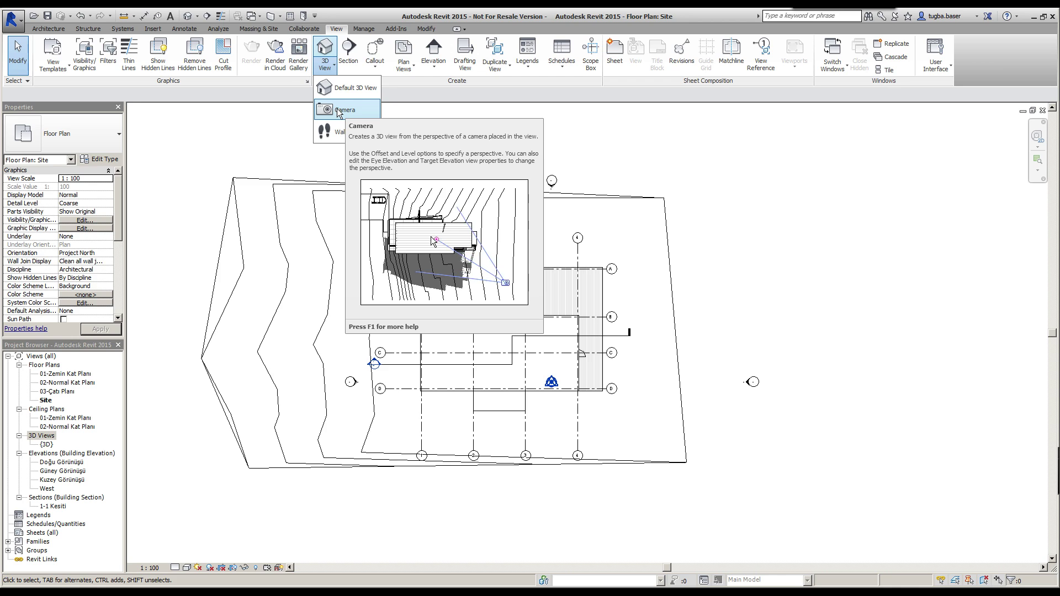
click(337, 108)
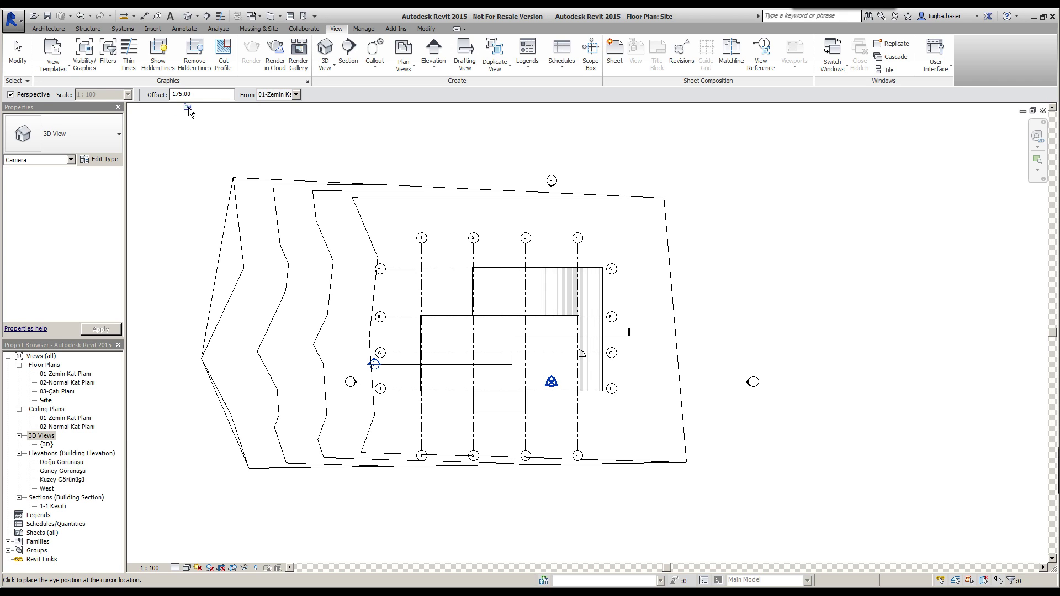
click(297, 94)
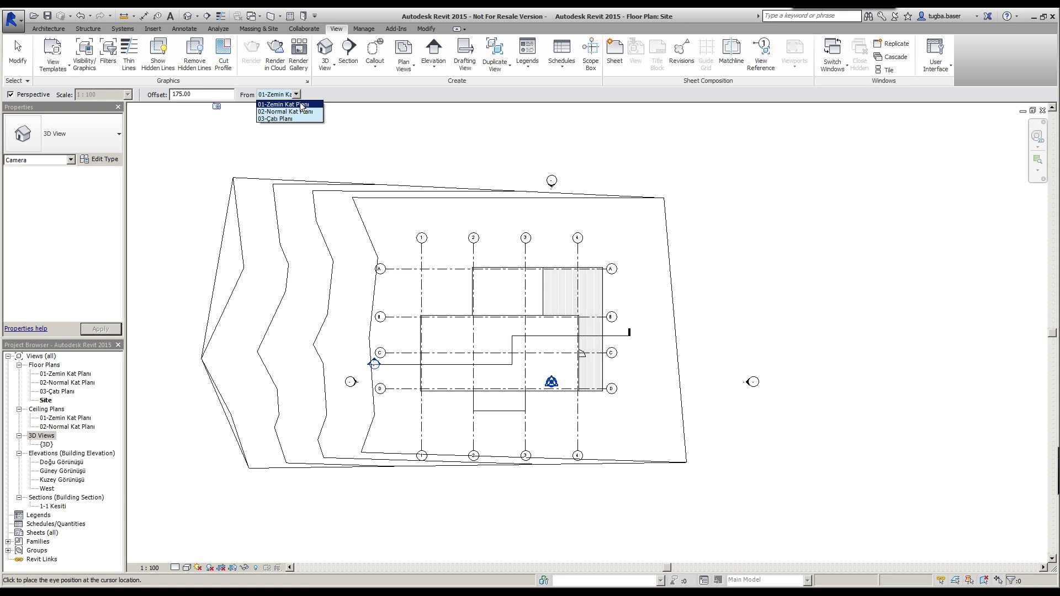
click(301, 105)
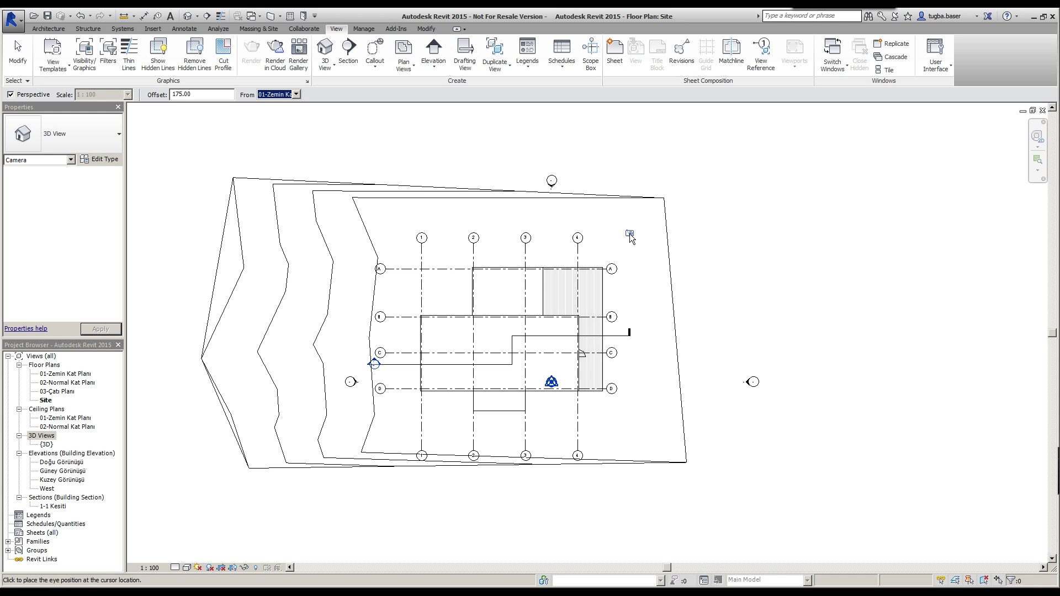
click(630, 233)
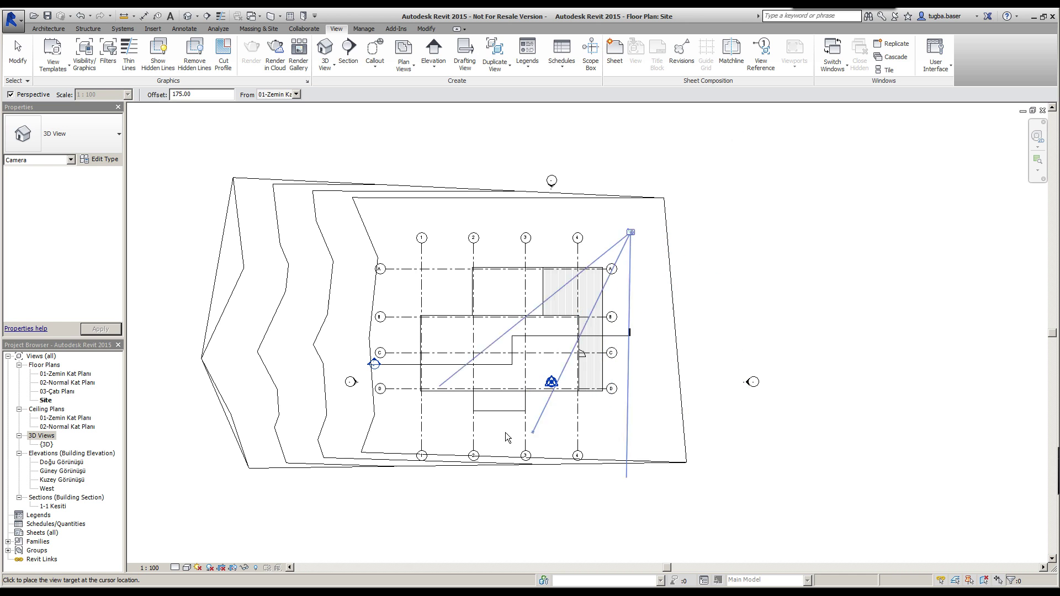
Set the camera target on the building, creating the perspective view 3D View 1
click(395, 411)
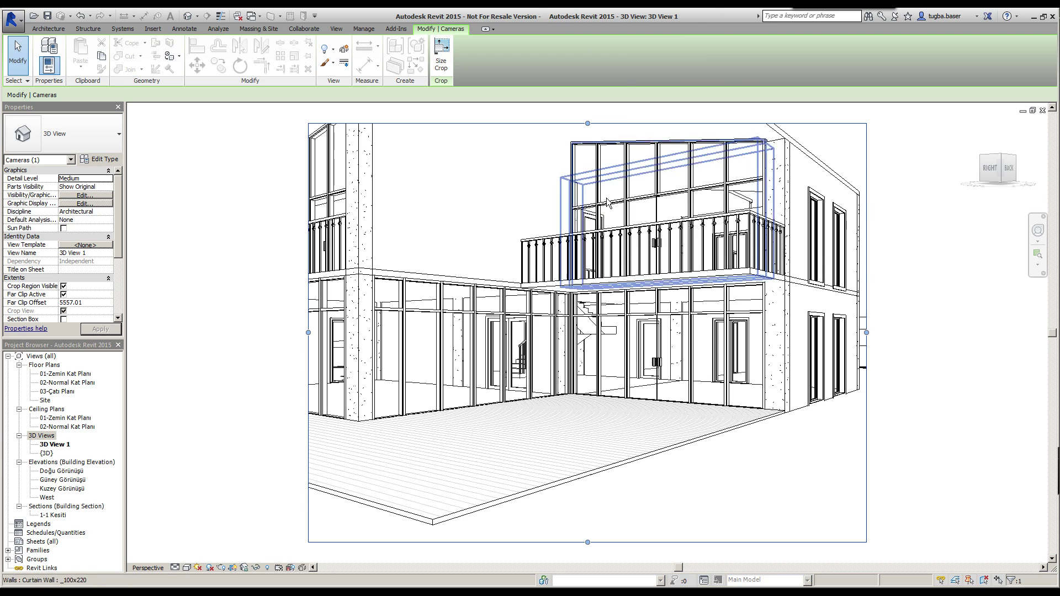
Extend the crop region left and upward and orbit slightly so the whole two-storey building fits
scroll(580, 207, down, 3)
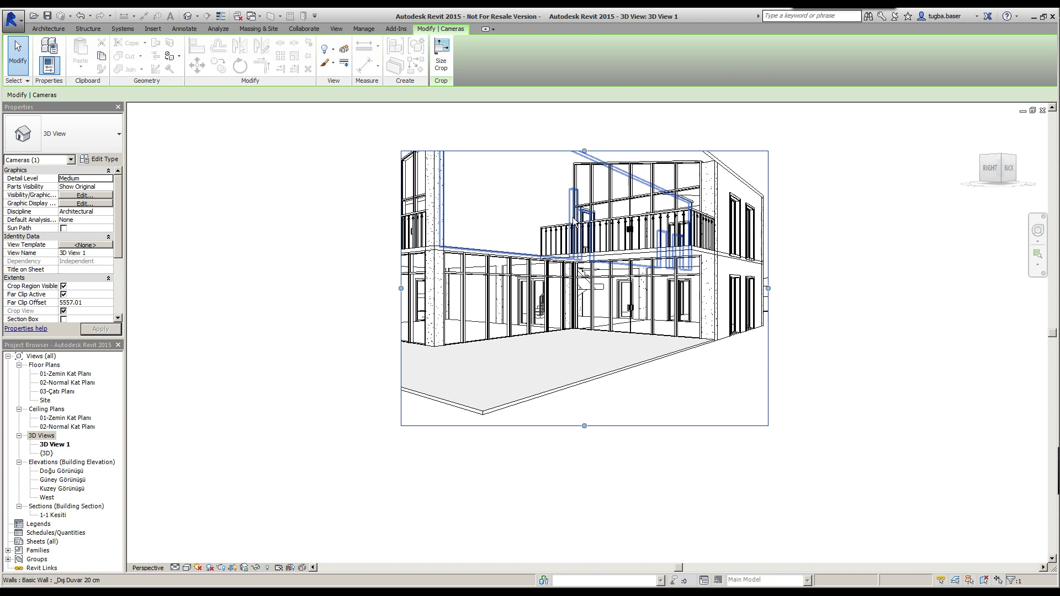
shift+middle_drag(580, 207, 599, 398)
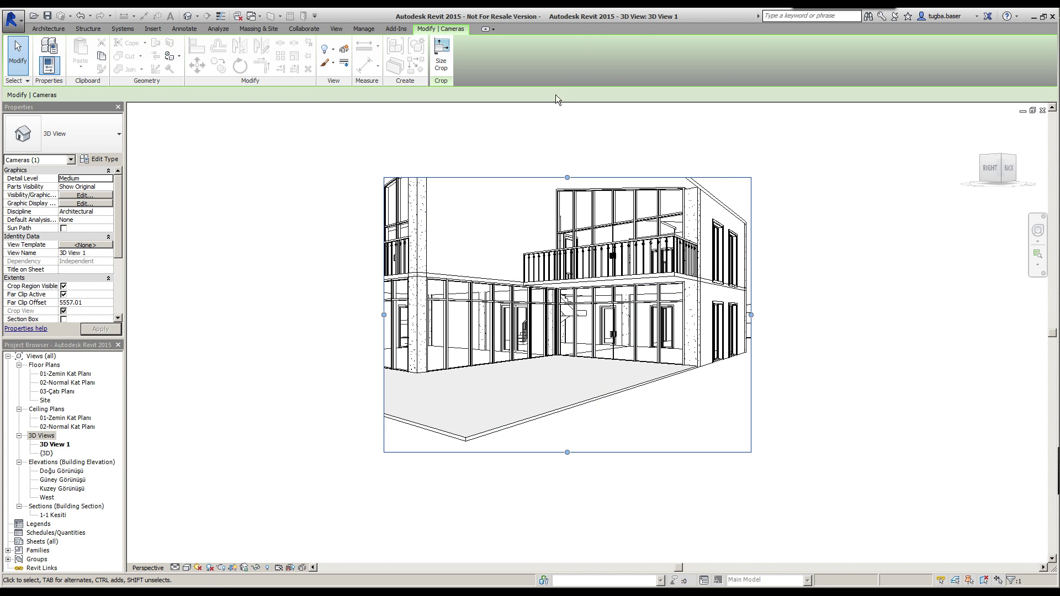
drag(568, 177, 571, 153)
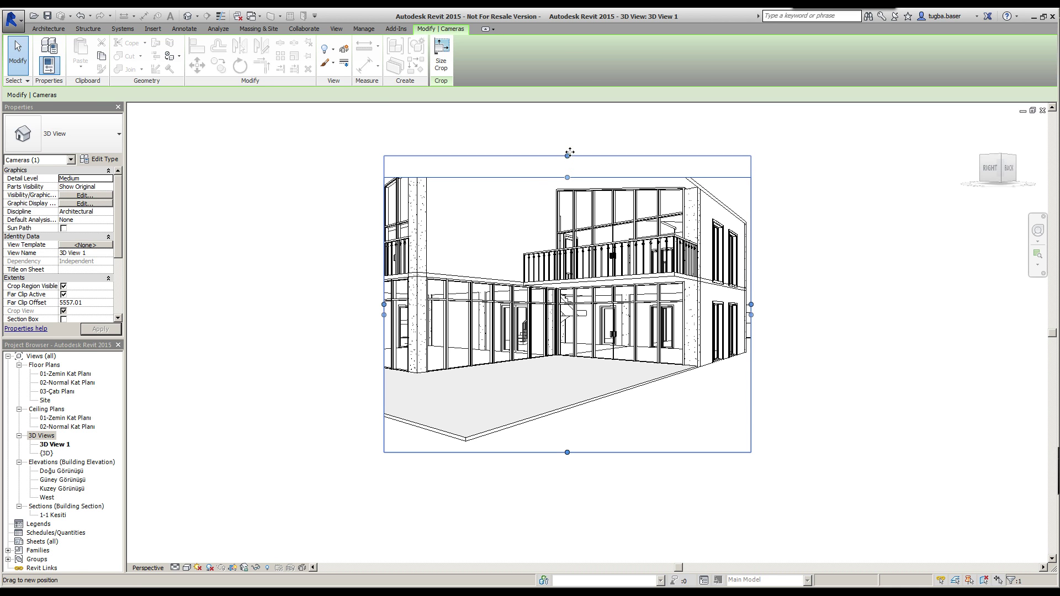
scroll(497, 298, down, 1)
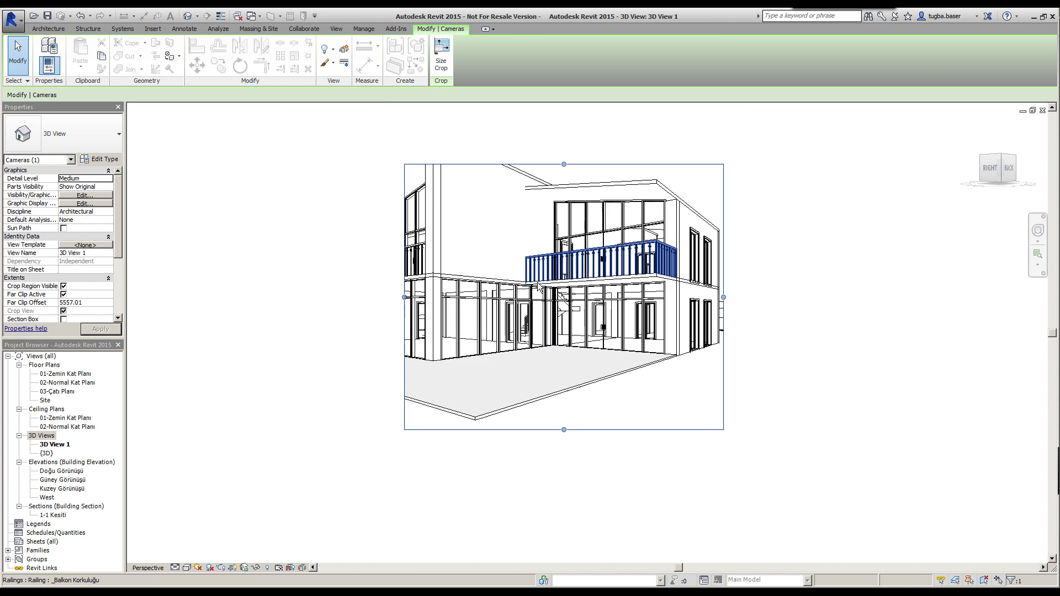
scroll(441, 298, down, 1)
drag(436, 295, 379, 294)
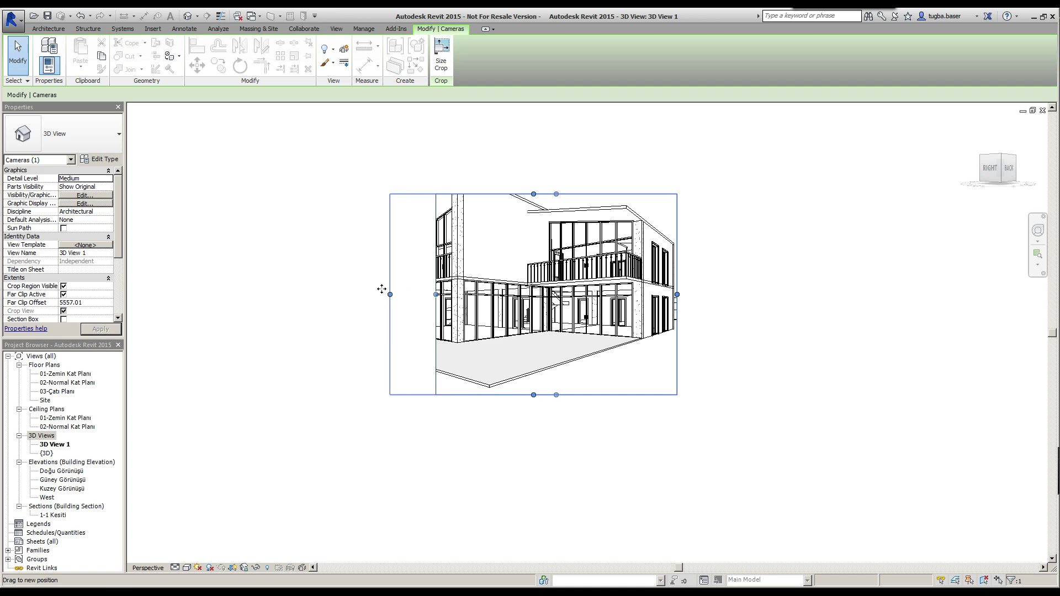
drag(378, 294, 347, 294)
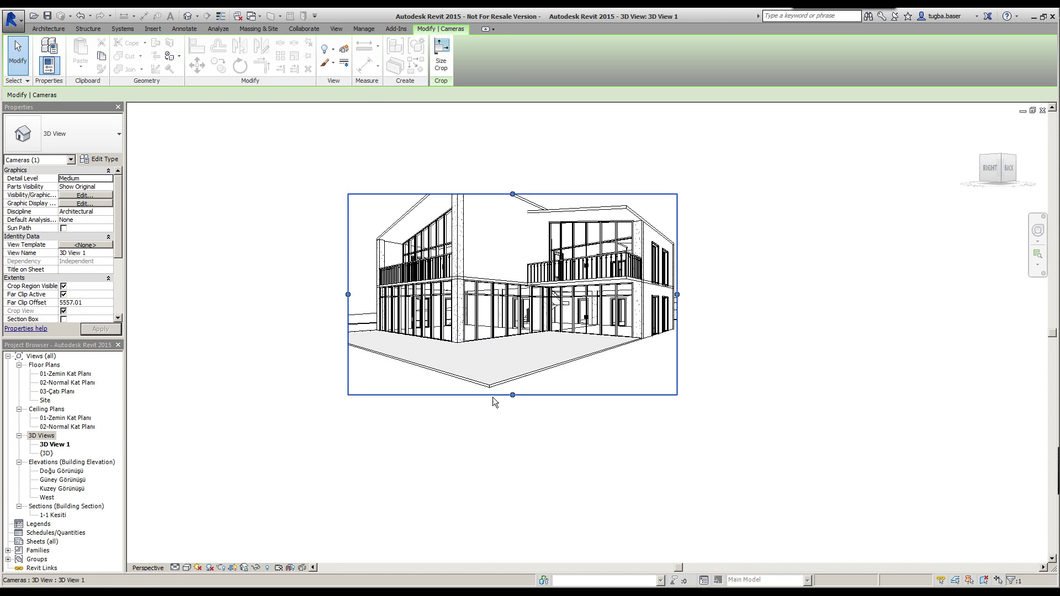
drag(513, 395, 513, 392)
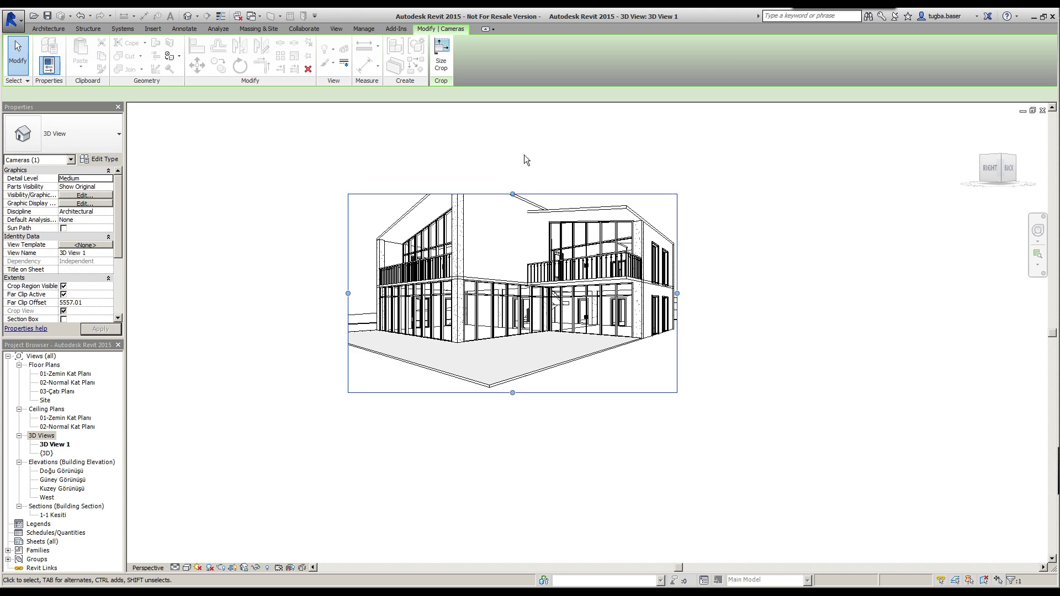
drag(513, 194, 513, 168)
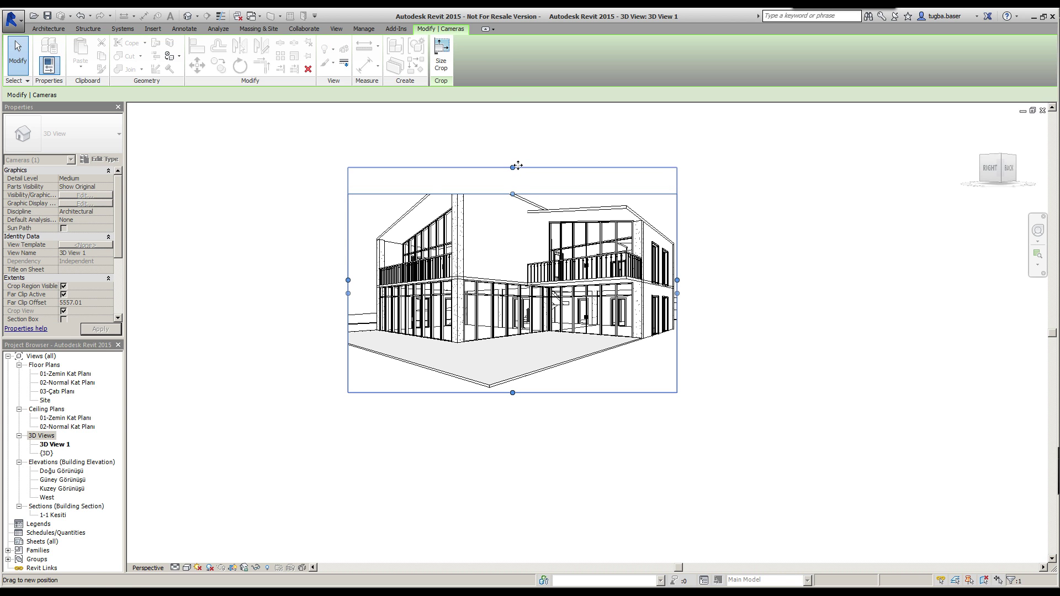
drag(512, 167, 513, 162)
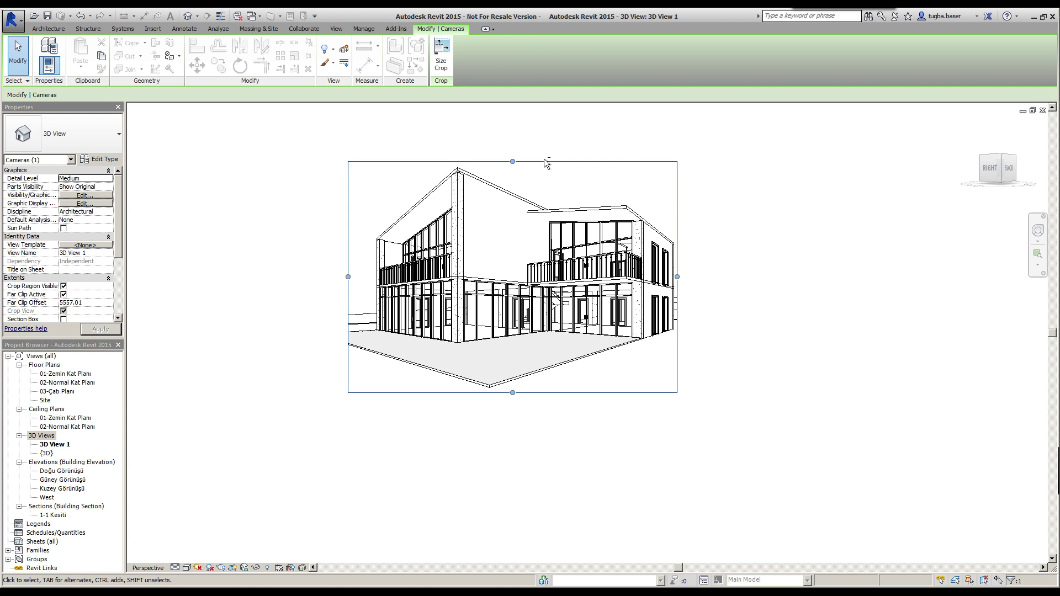
mouse_move(505, 254)
shift+middle_down()
mouse_move(513, 269)
mouse_move(496, 251)
shift+middle_up()
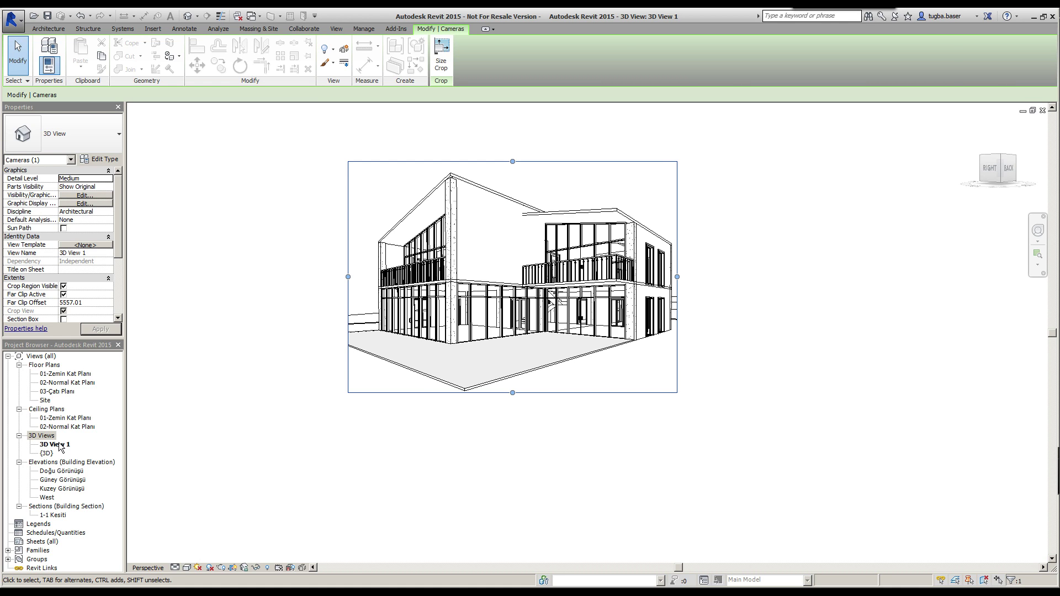
Rename 3D View 1 to 'perspektif 1' in the Project Browser
right_click(60, 445)
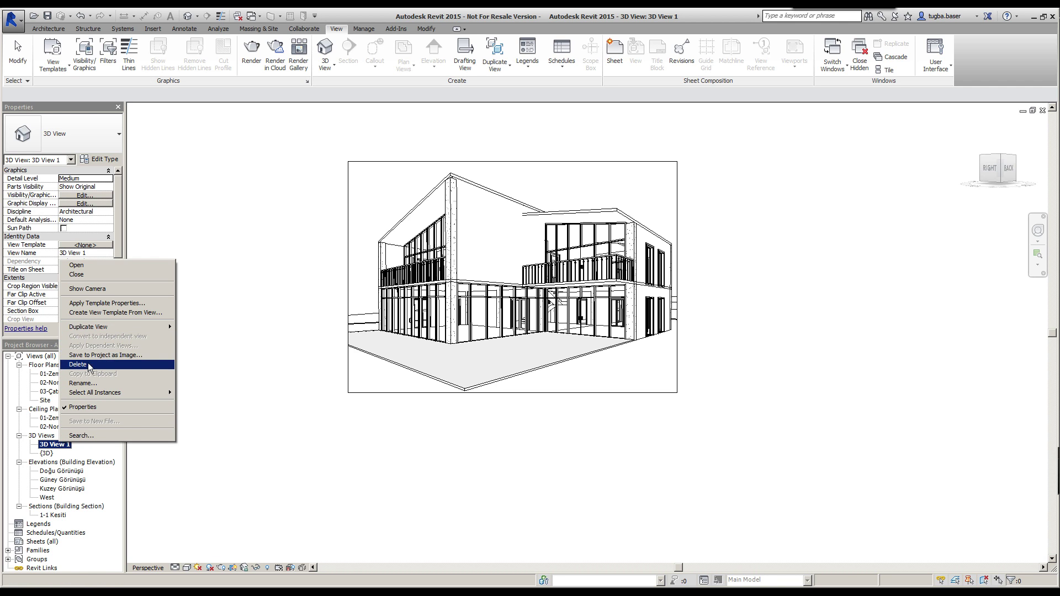
click(89, 386)
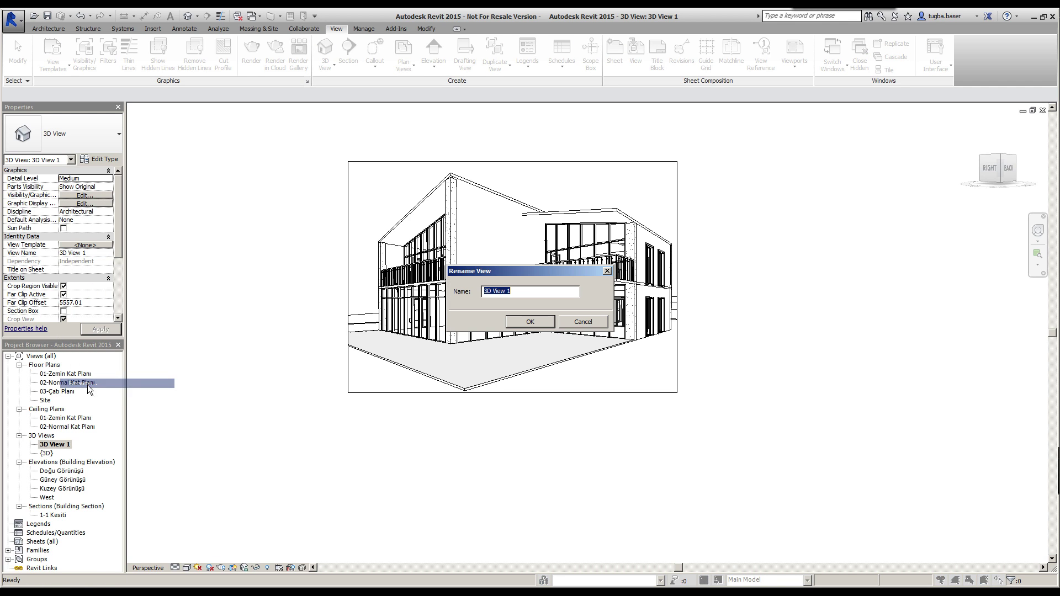
text(perspek)
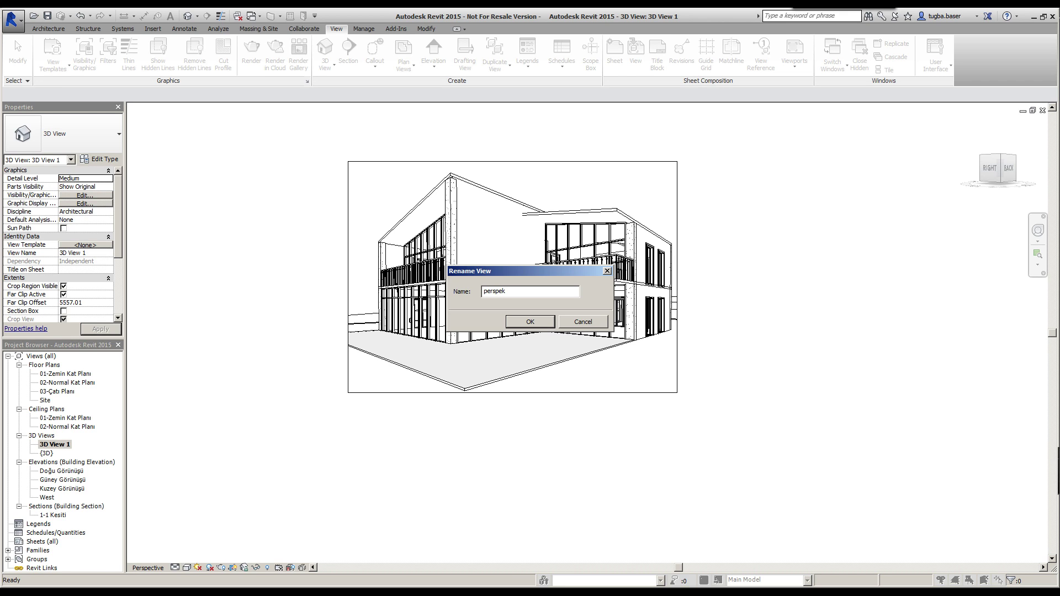
text(ti)
text( 2)
text(1)
click(530, 321)
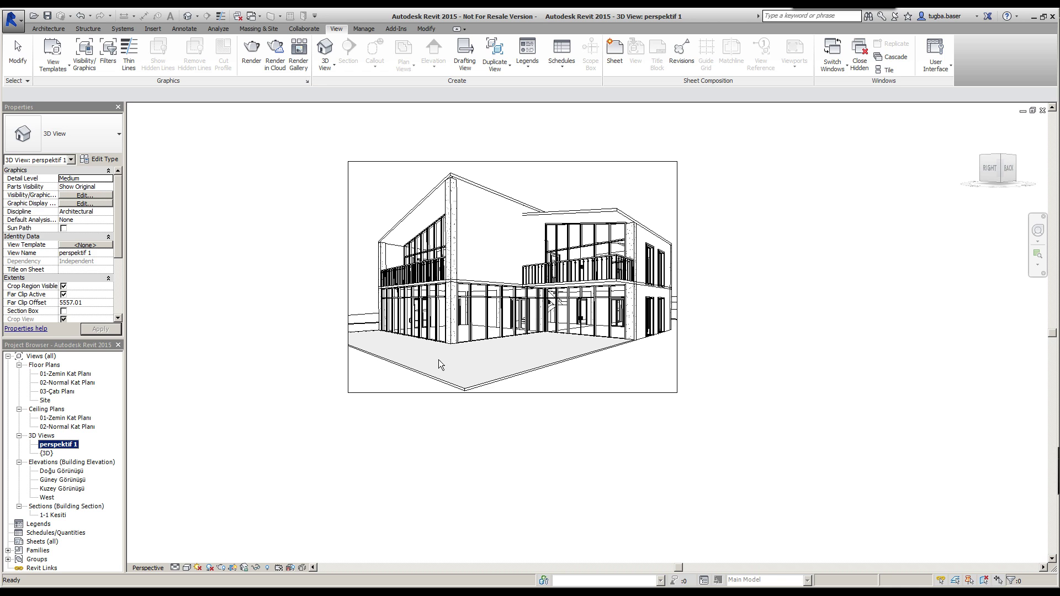
click(436, 329)
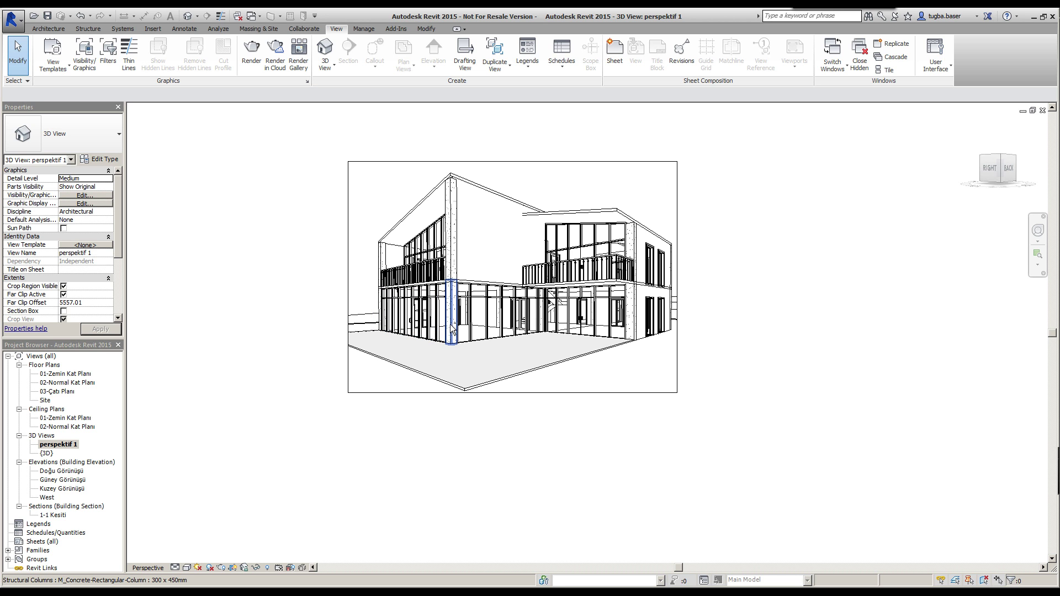
Orbit the perspektif 1 camera slightly to frame both glazed wings and the upper balcony
shift+middle_drag(450, 330, 462, 337)
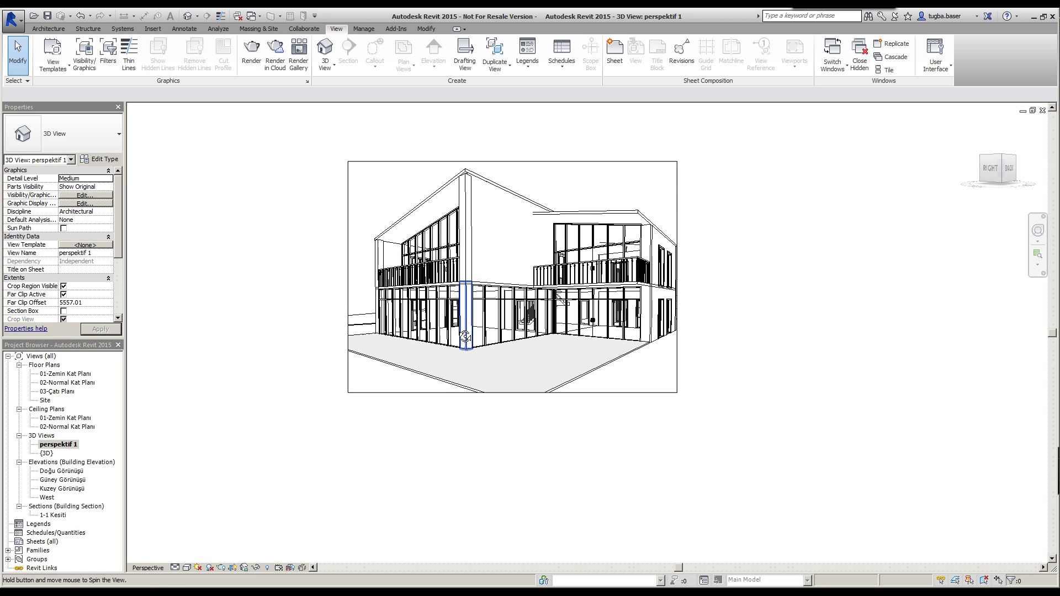
drag(462, 337, 417, 374)
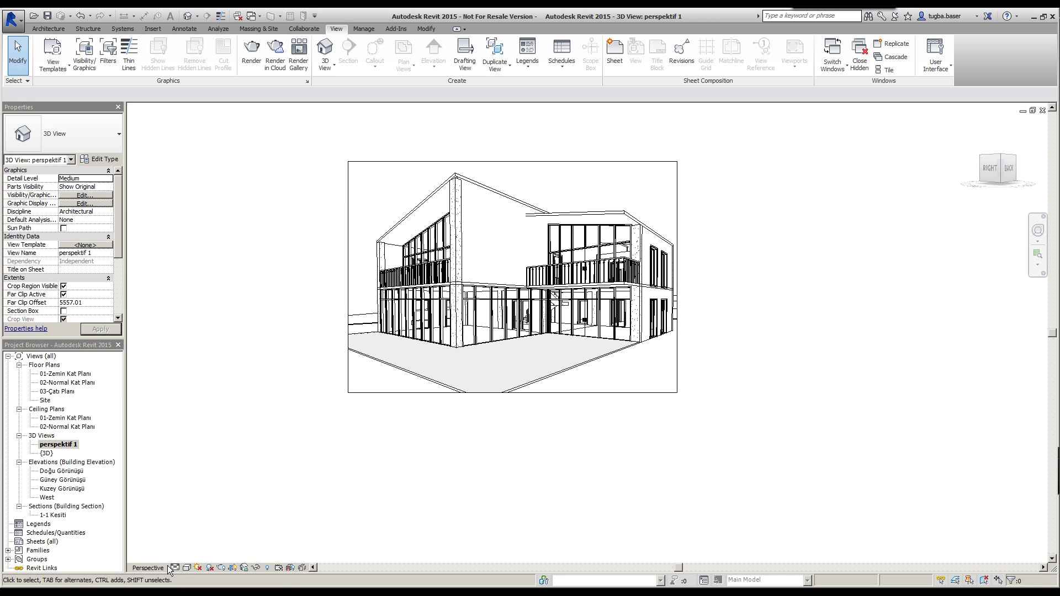
click(245, 569)
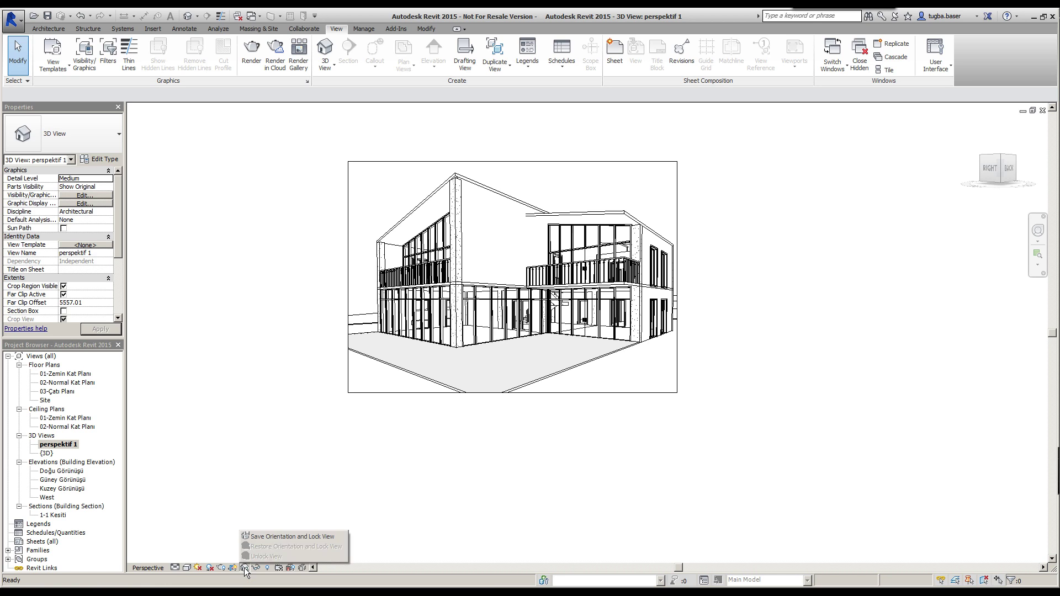
Save the perspektif 1 orientation and lock the view
click(290, 539)
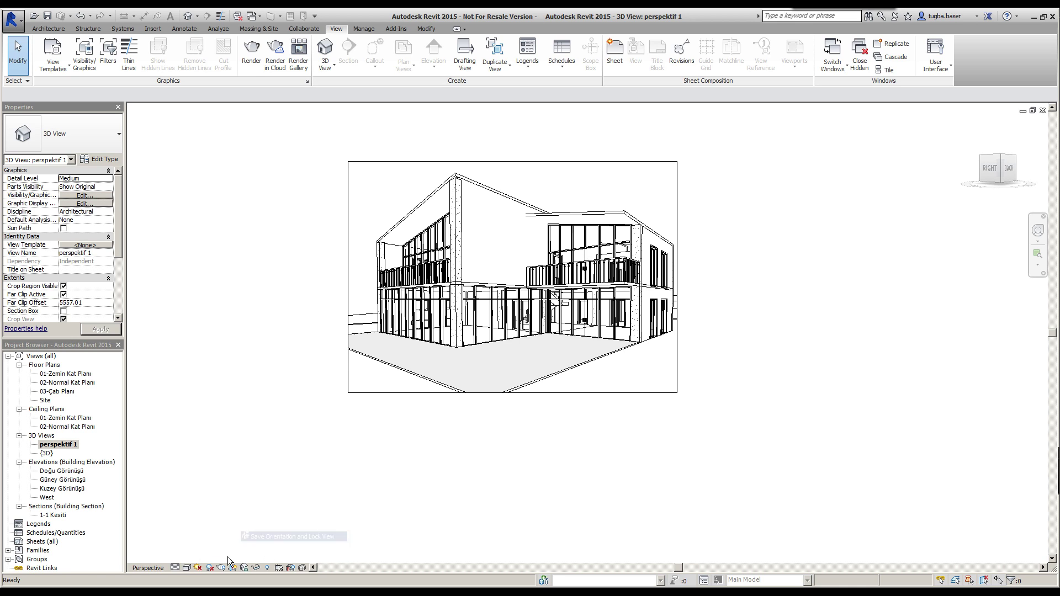